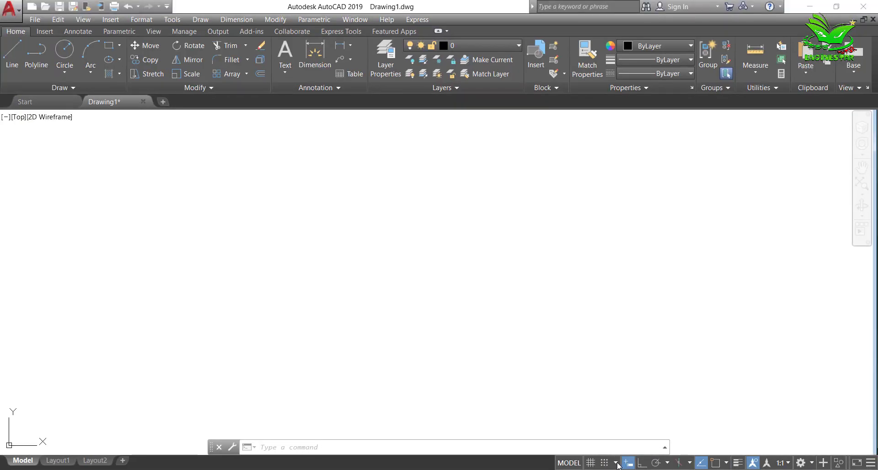
# - Turn on every object snap mode with Select All in Drafting Settings, then close the dialog
pyautogui.click(616, 464)
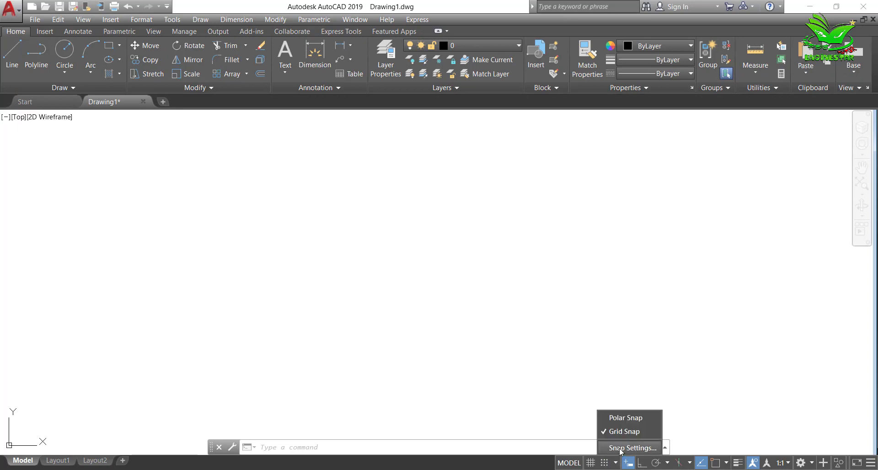
pyautogui.click(621, 448)
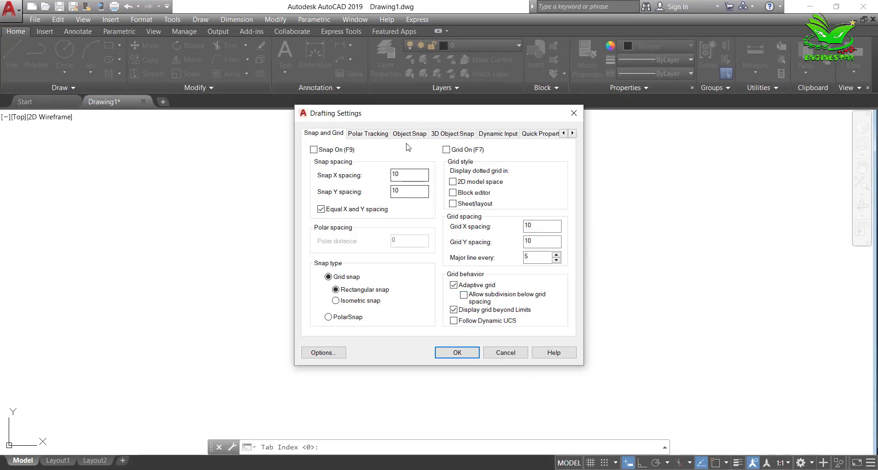
pyautogui.click(406, 135)
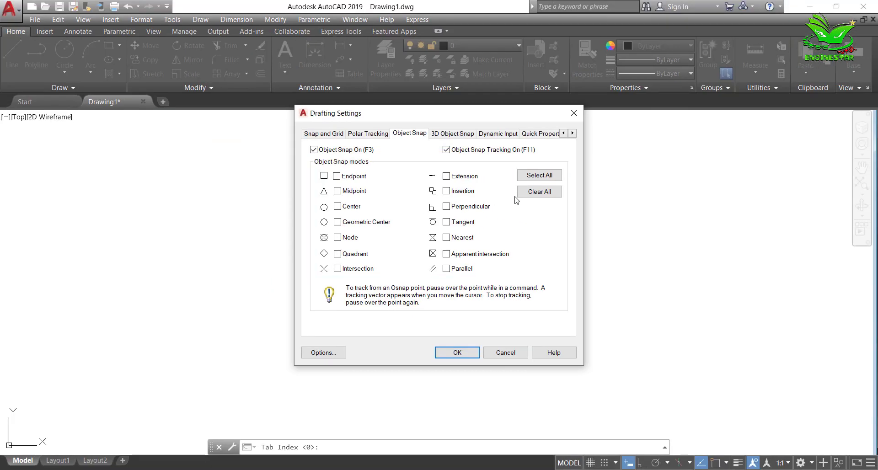
pyautogui.click(529, 177)
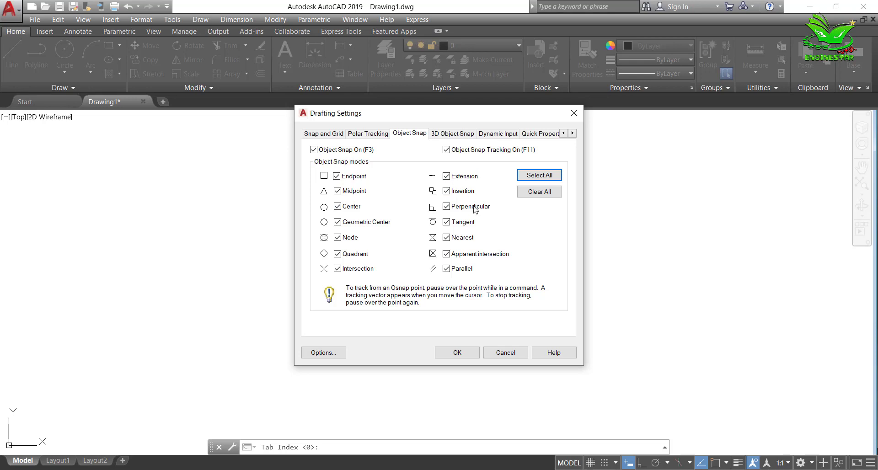
pyautogui.click(455, 352)
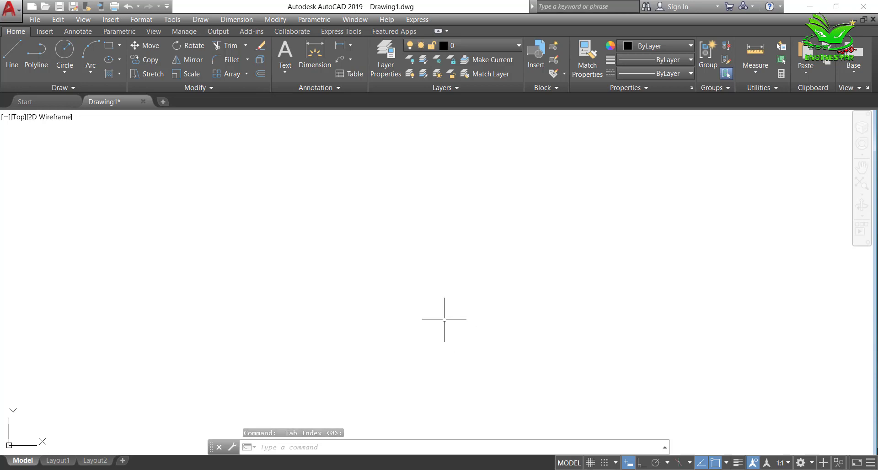
# - Draw one horizontal line across the middle of the drawing with Ortho (F8) on
pyautogui.click(12, 55)
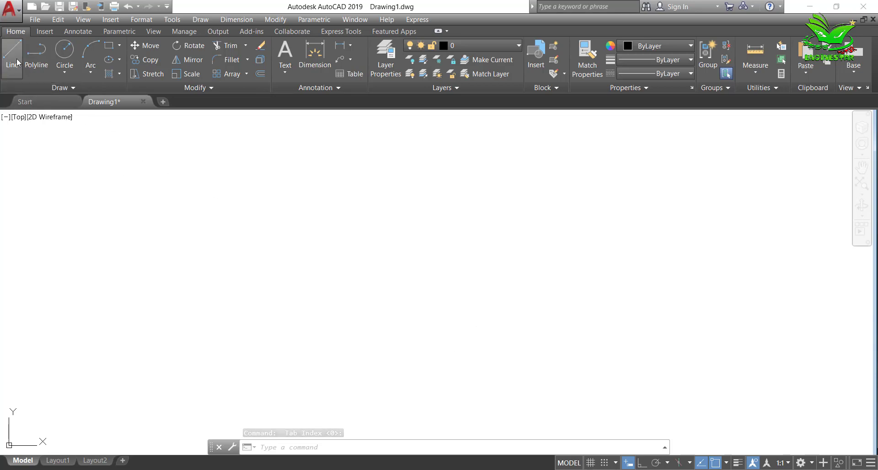
pyautogui.click(271, 257)
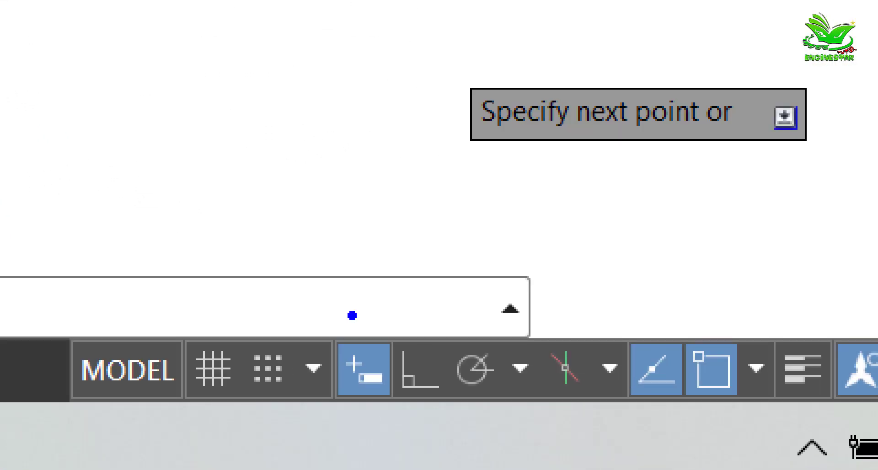
pyautogui.click(356, 308)
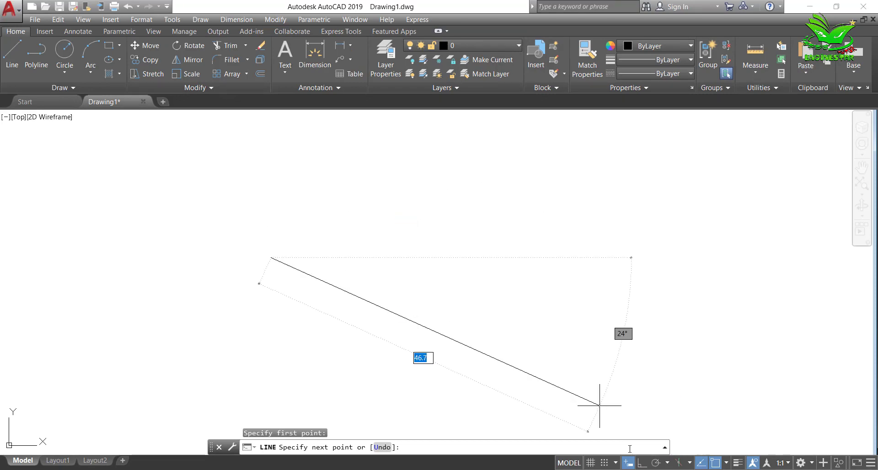
pyautogui.click(644, 462)
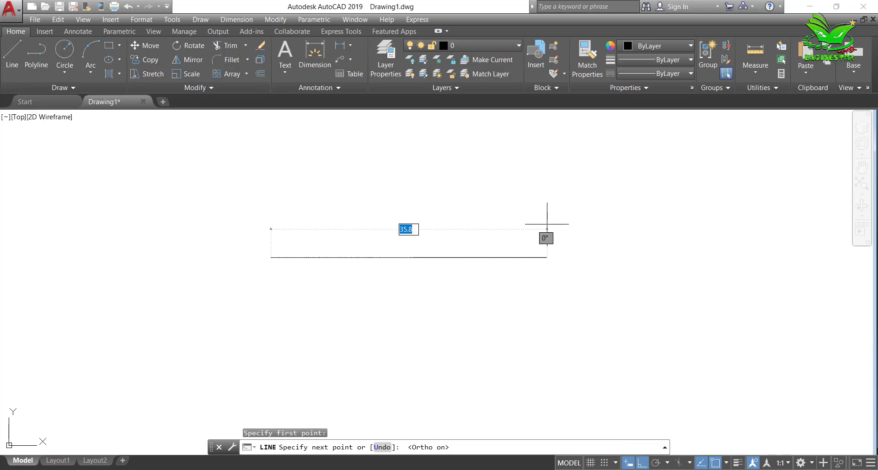
pyautogui.click(567, 235)
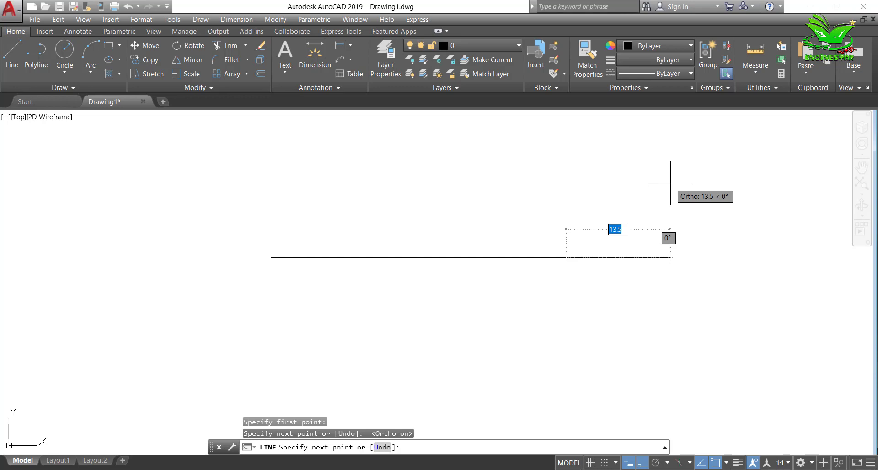
pyautogui.press('Return')
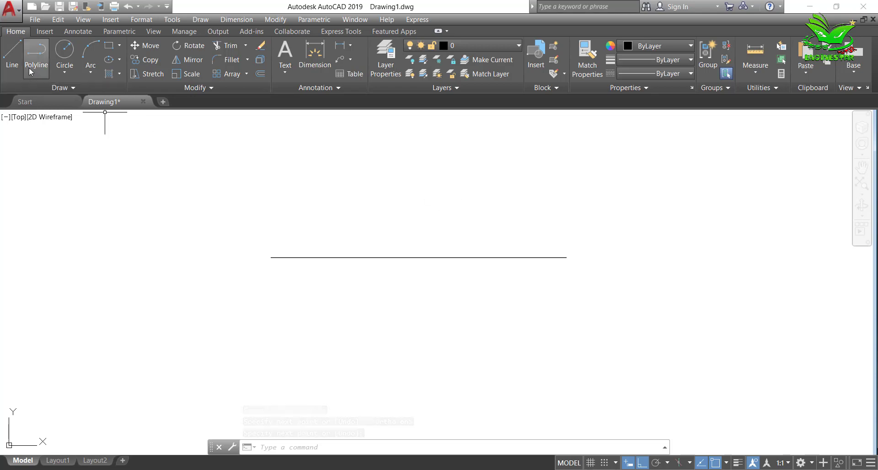
# - Draw a vertical line straight up from the base line's midpoint
pyautogui.click(18, 55)
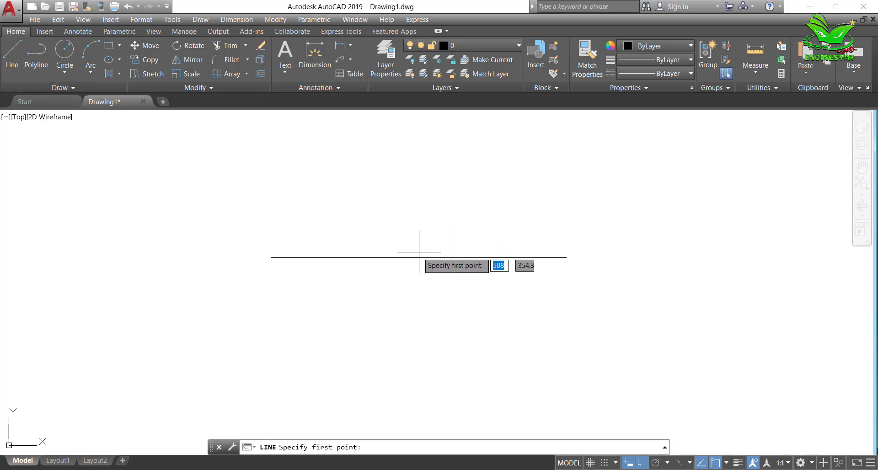
pyautogui.scroll(-4, 426, 252)
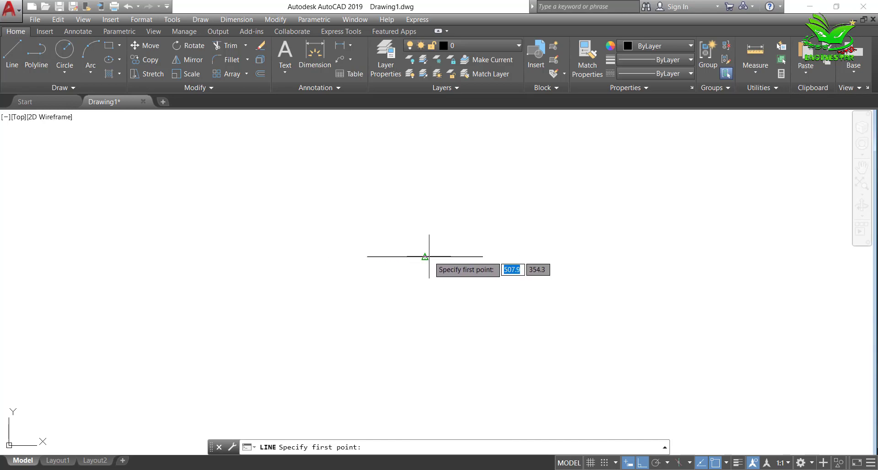
pyautogui.scroll(6, 427, 253)
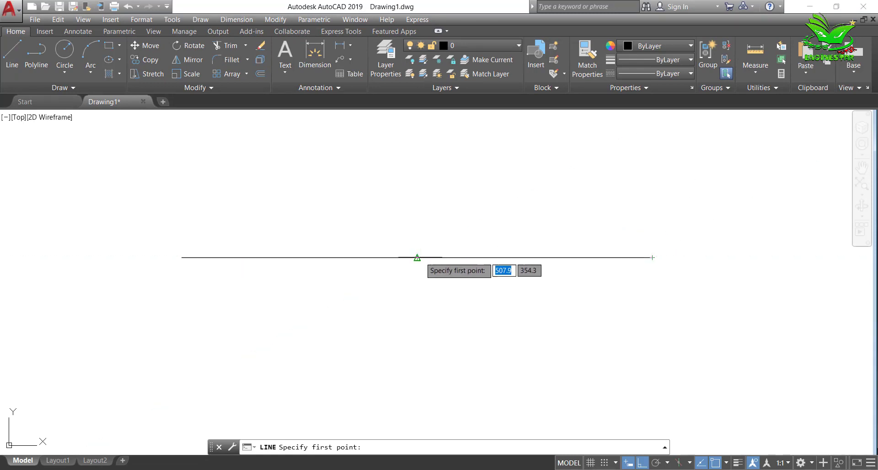
pyautogui.click(417, 257)
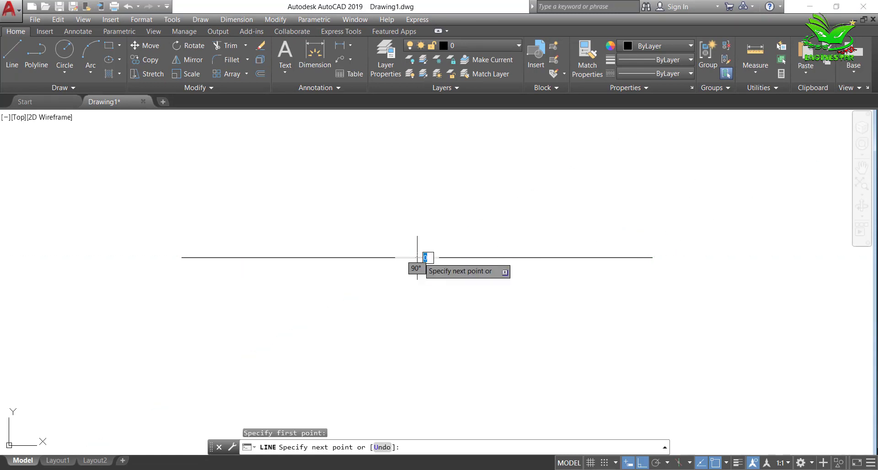
pyautogui.click(417, 123)
pyautogui.press('Escape')
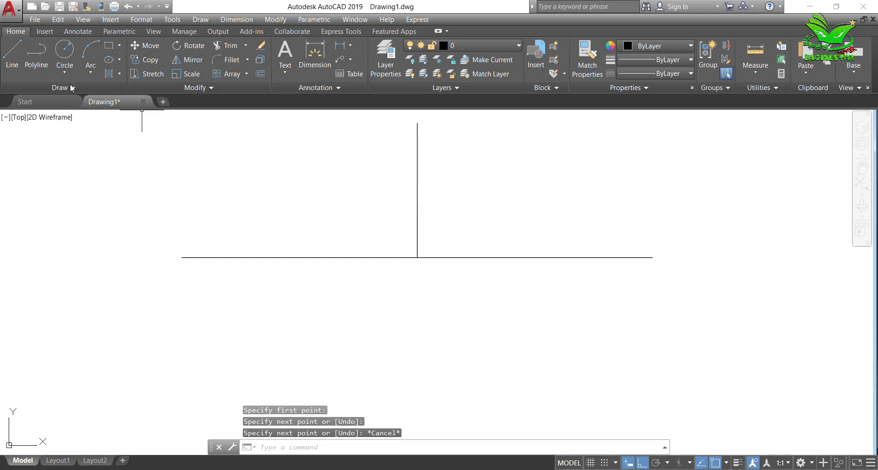
# - Draw a diagonal line from above the base line to below it, with Ortho off
pyautogui.click(12, 55)
pyautogui.click(537, 173)
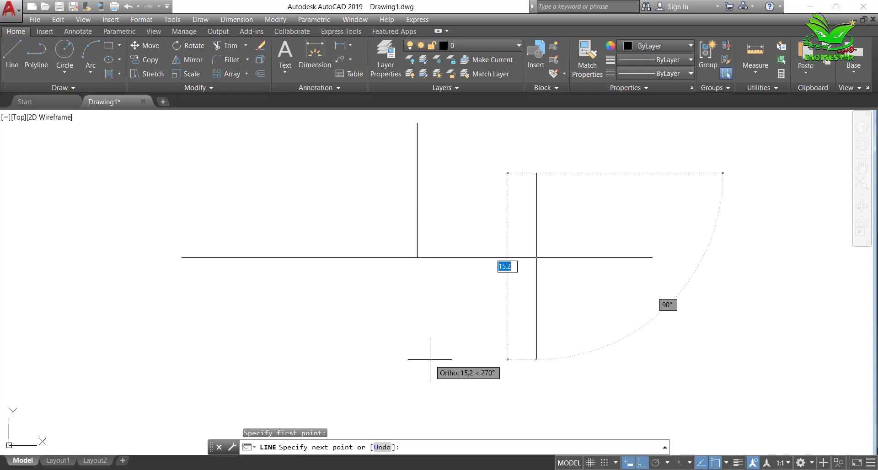
pyautogui.press('F8')
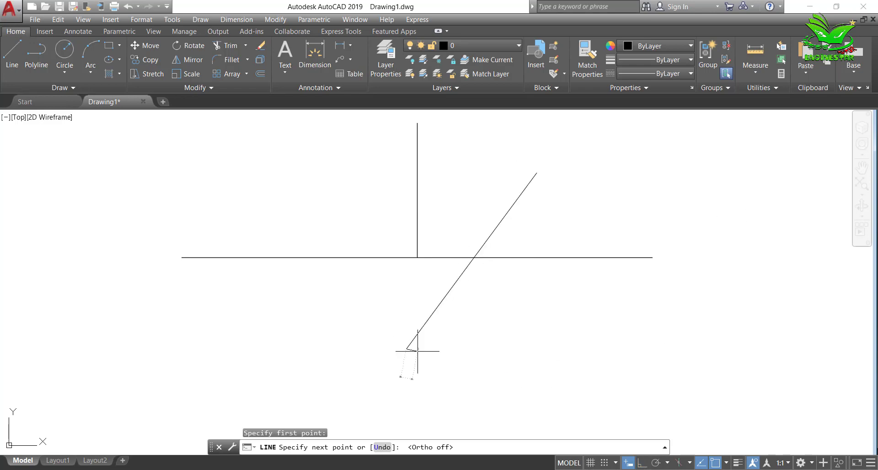
pyautogui.click(417, 351)
pyautogui.press('Escape')
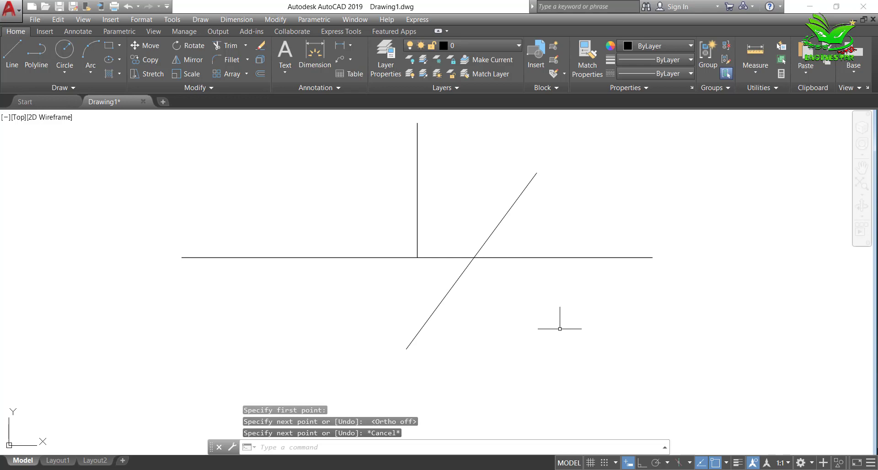
pyautogui.click(615, 463)
# - Uncheck every object snap mode with Clear All in Drafting Settings, then close it
pyautogui.click(626, 449)
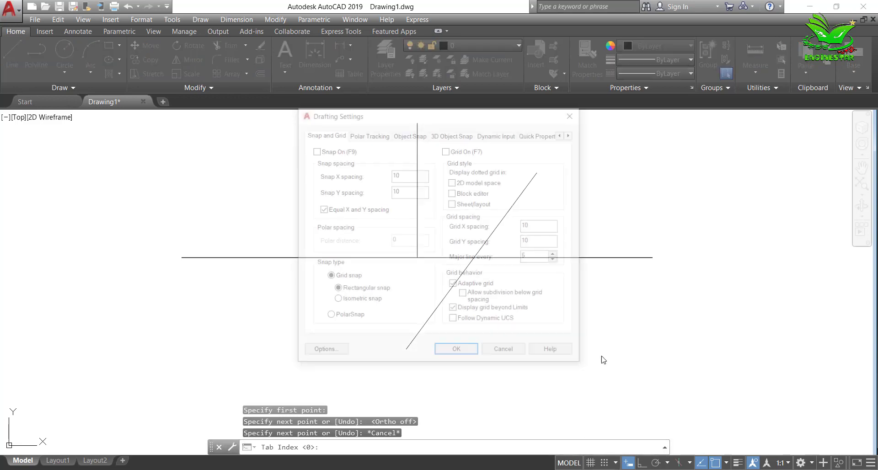
pyautogui.click(412, 134)
pyautogui.click(540, 192)
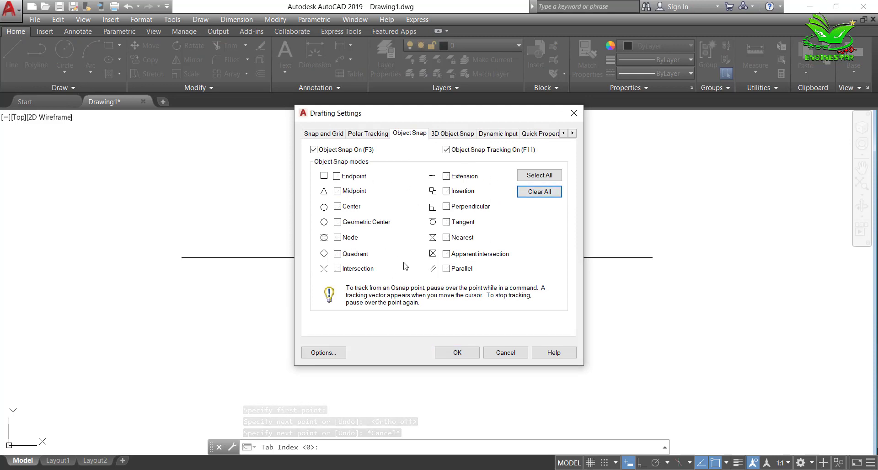
pyautogui.click(456, 353)
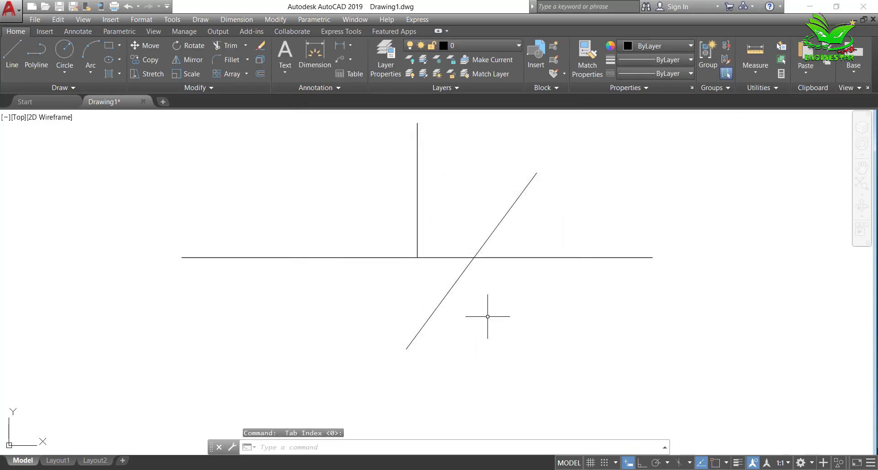
# - Draw two slanted lines rising inward from the base line's right and left ends
pyautogui.click(14, 62)
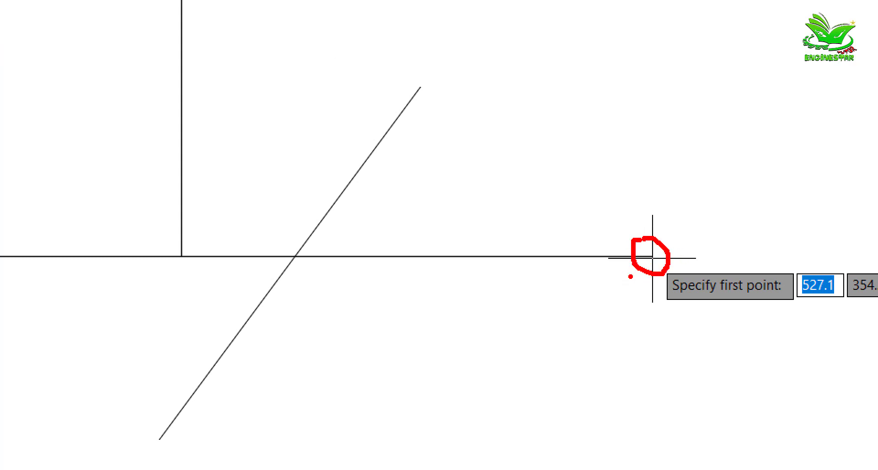
pyautogui.click(631, 257)
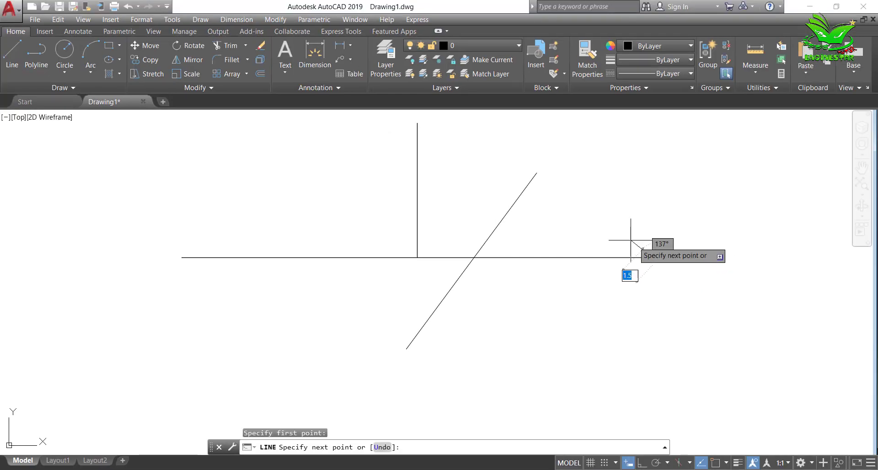
pyautogui.click(579, 202)
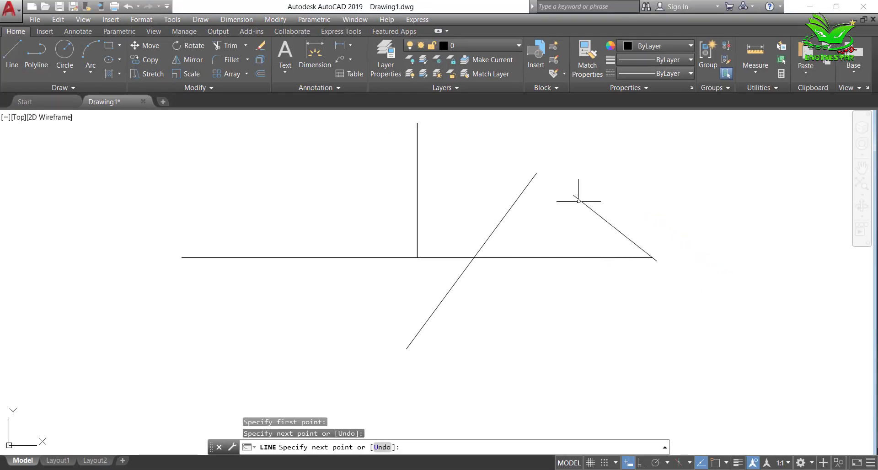
pyautogui.press('Escape')
pyautogui.click(12, 55)
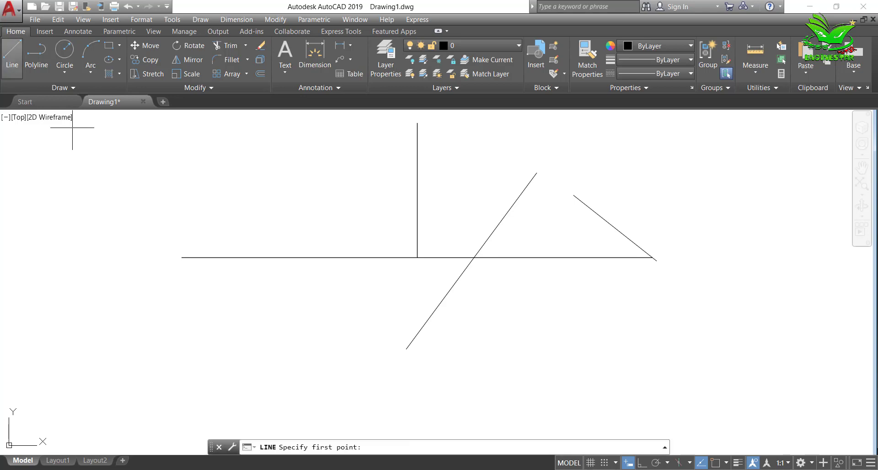
pyautogui.click(181, 257)
pyautogui.click(292, 175)
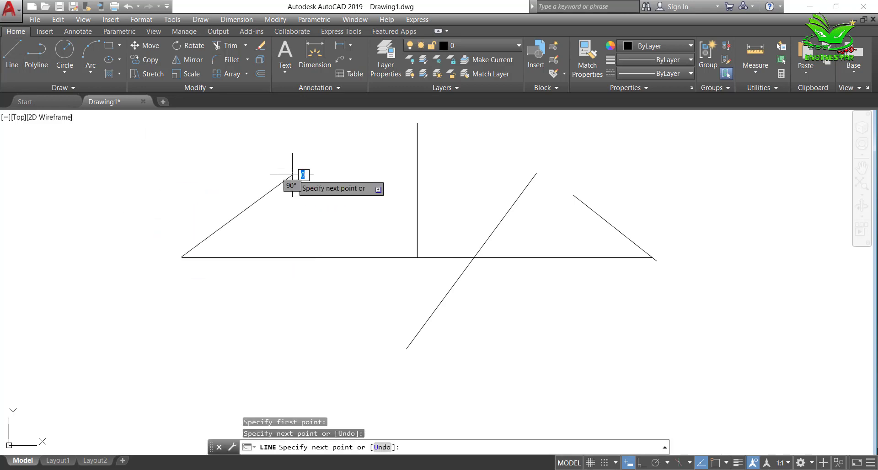
pyautogui.press('Escape')
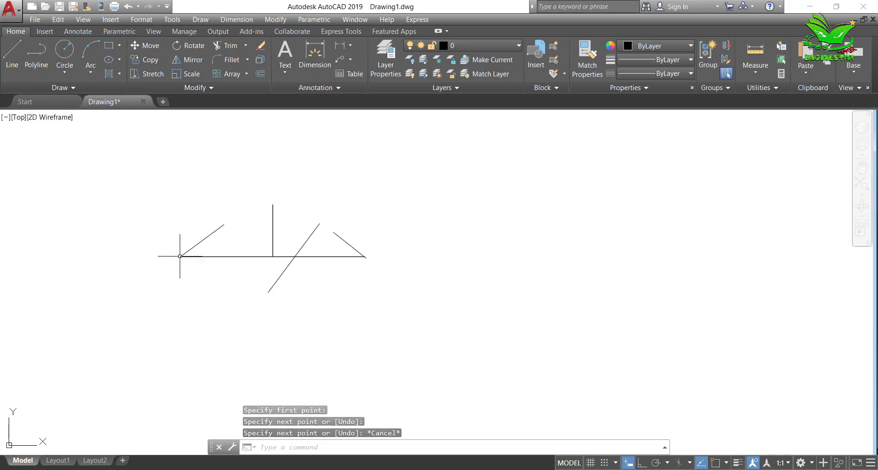
# - Start a new line with Ortho on and a one-time Endpoint snap for its first point
pyautogui.scroll(5, 180, 256)
pyautogui.scroll(5, 223, 256)
pyautogui.scroll(2, 223, 255)
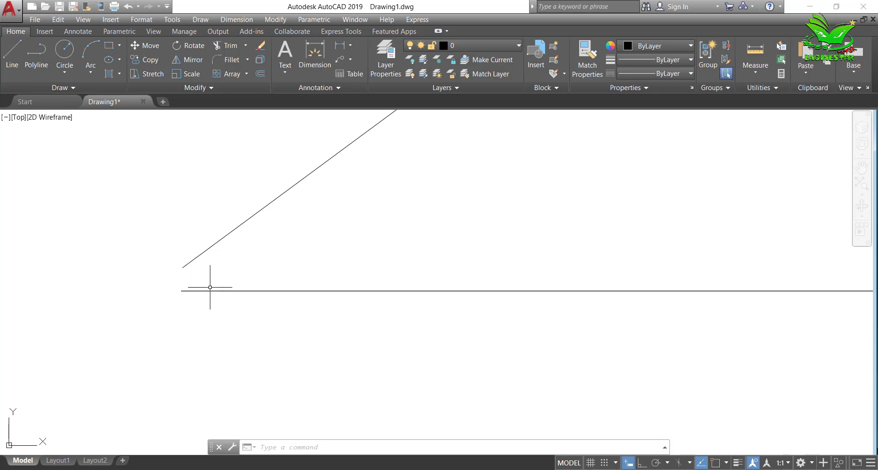
pyautogui.scroll(-1, 208, 284)
pyautogui.scroll(-4, 202, 277)
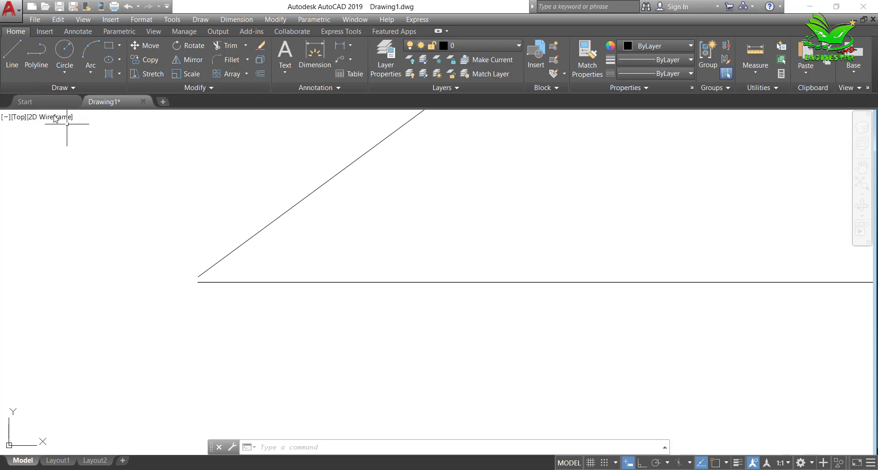
pyautogui.click(12, 50)
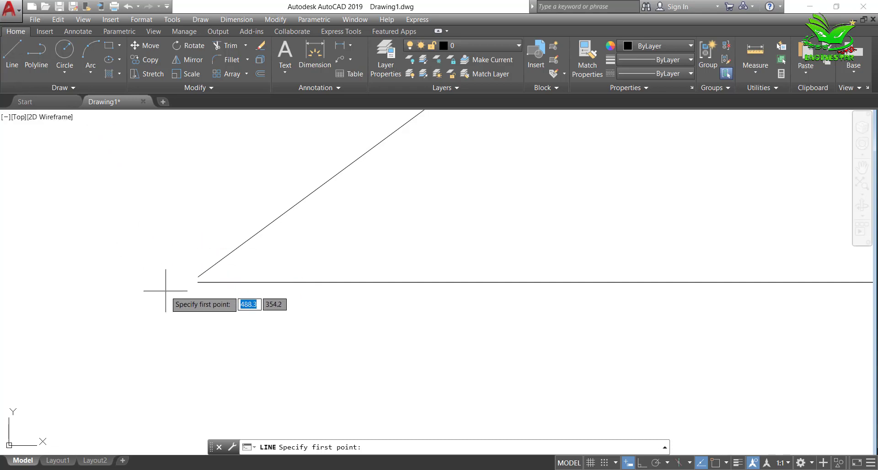
pyautogui.press('F8')
pyautogui.keyDown('shift'); pyautogui.rightClick(182, 296); pyautogui.keyUp('shift')
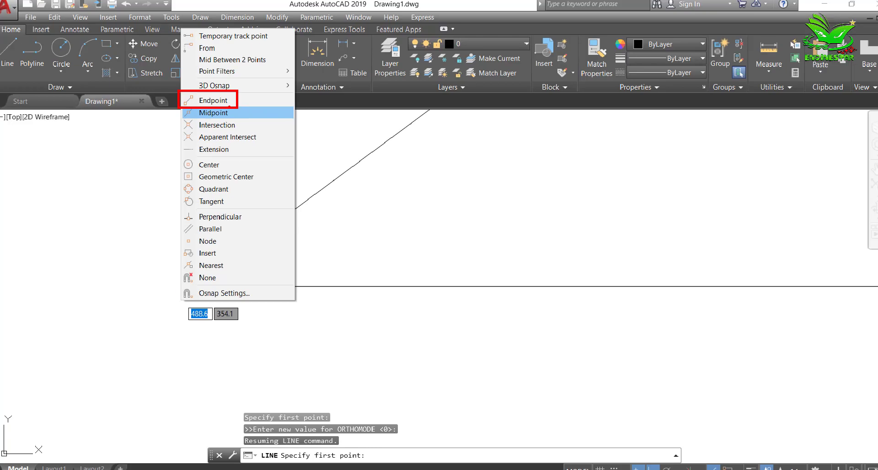
pyautogui.click(258, 97)
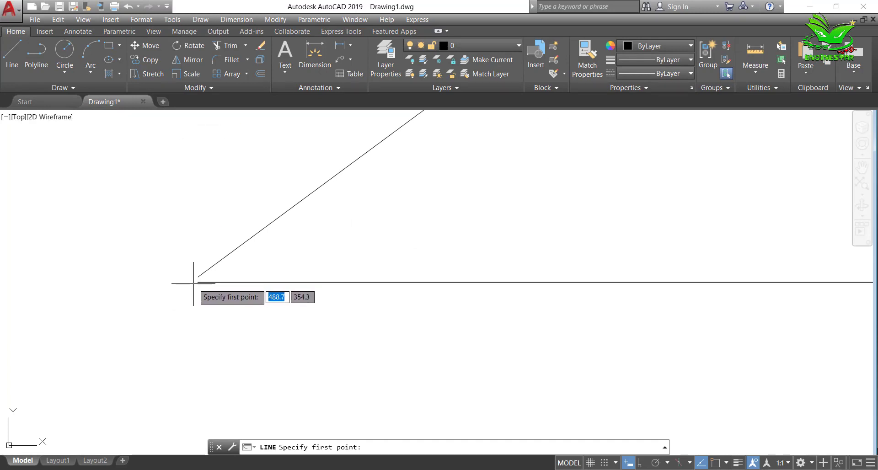
# - Begin the line at the base line's left endpoint using an Endpoint snap override
pyautogui.keyDown('shift'); pyautogui.rightClick(189, 289); pyautogui.keyUp('shift')
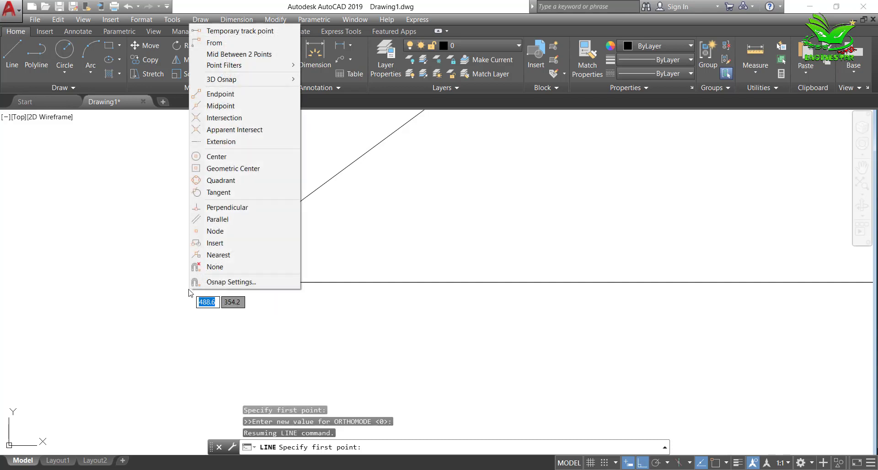
pyautogui.click(218, 95)
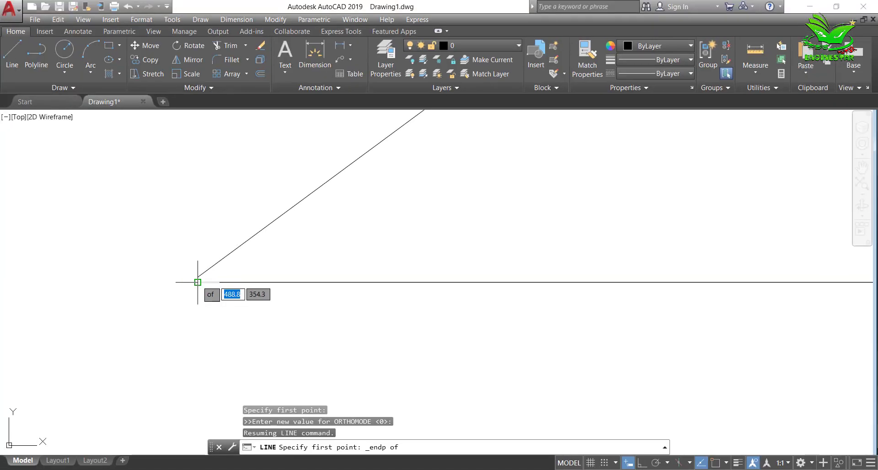
pyautogui.click(196, 283)
pyautogui.scroll(3, 339, 242)
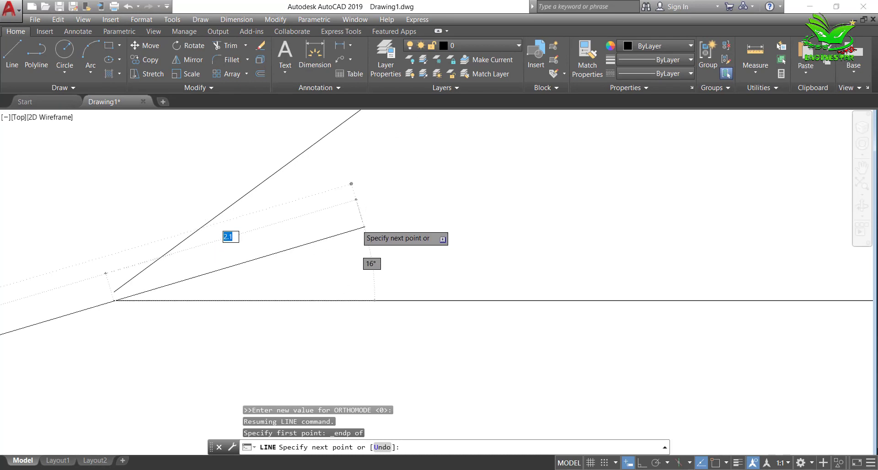
pyautogui.scroll(4, 363, 227)
pyautogui.scroll(-2, 364, 227)
pyautogui.scroll(-1, 348, 226)
pyautogui.scroll(-2, 337, 225)
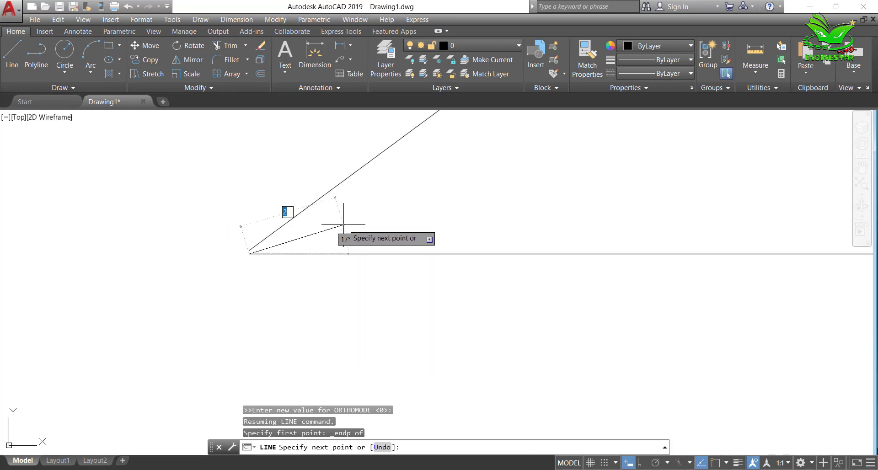
pyautogui.middleClick(344, 224)
pyautogui.middleClick(344, 225)
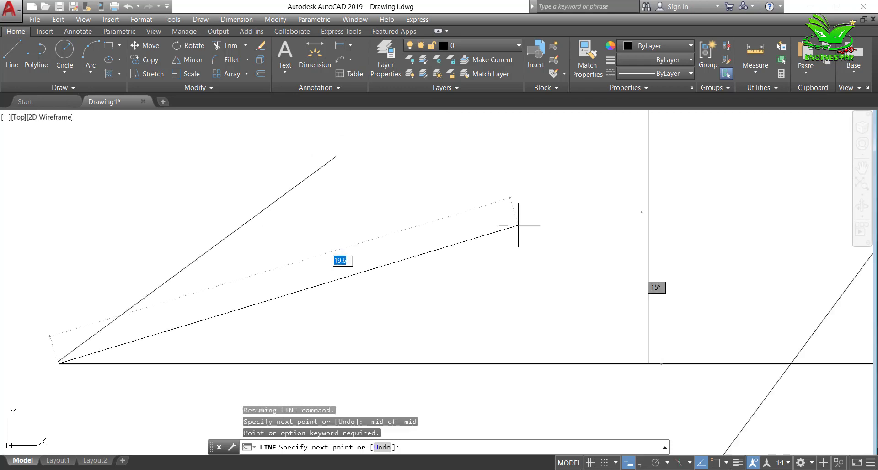
# - End the line at the vertical line's midpoint using a Midpoint snap override
pyautogui.keyDown('shift'); pyautogui.rightClick(442, 239); pyautogui.keyUp('shift')
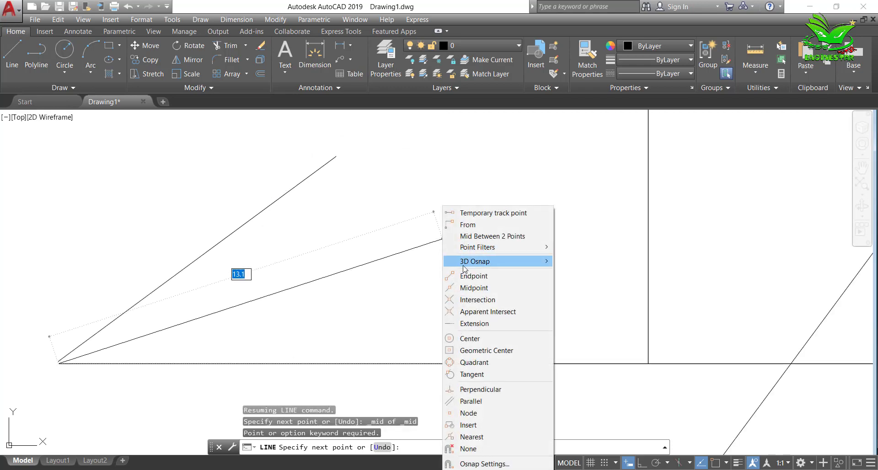
pyautogui.click(468, 288)
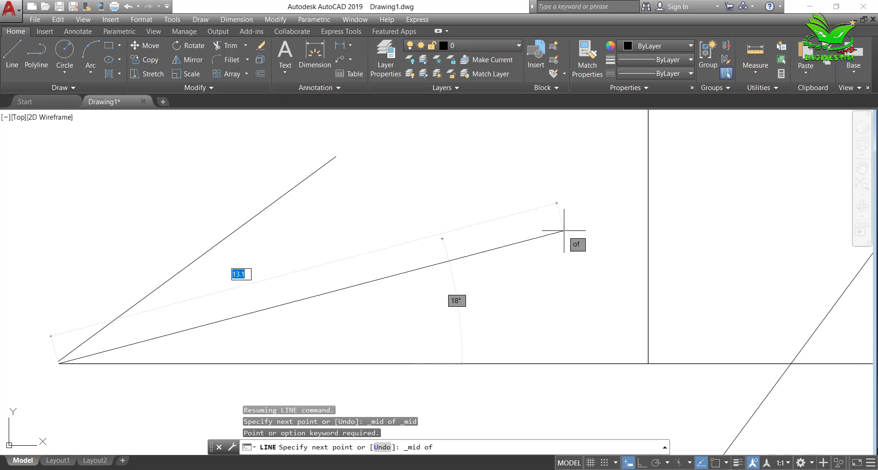
pyautogui.scroll(2, 564, 231)
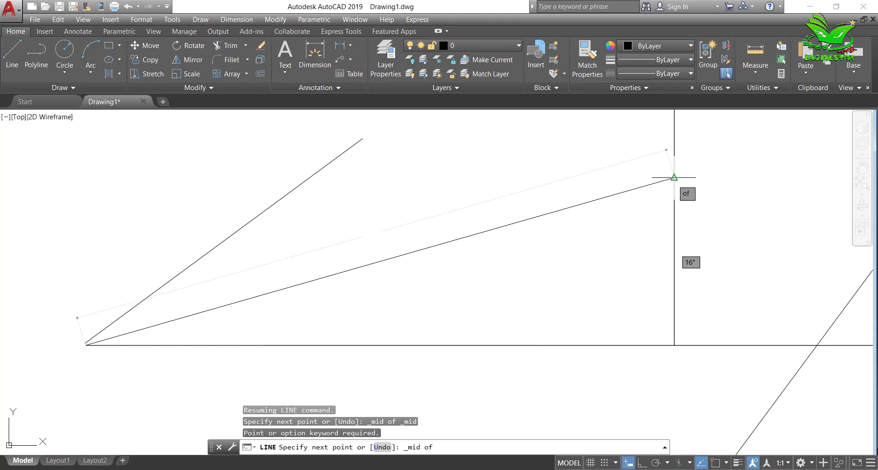
pyautogui.click(674, 179)
pyautogui.press('Escape')
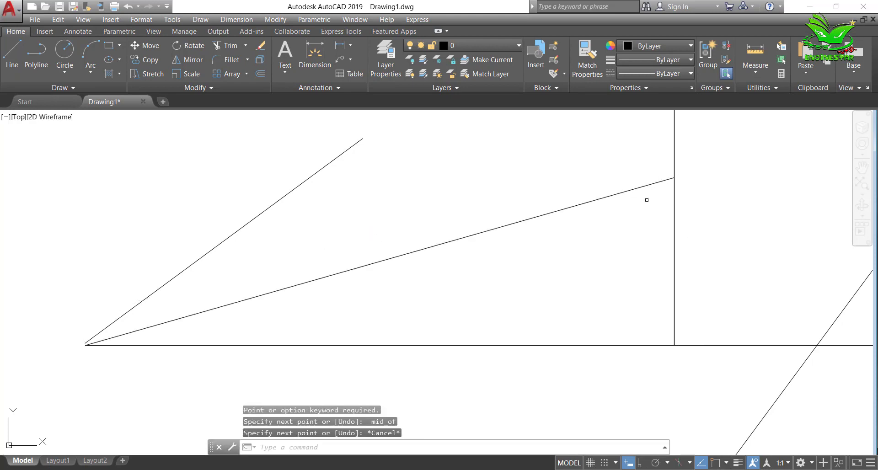
pyautogui.scroll(3, 637, 204)
pyautogui.scroll(-6, 639, 209)
pyautogui.scroll(-2, 639, 209)
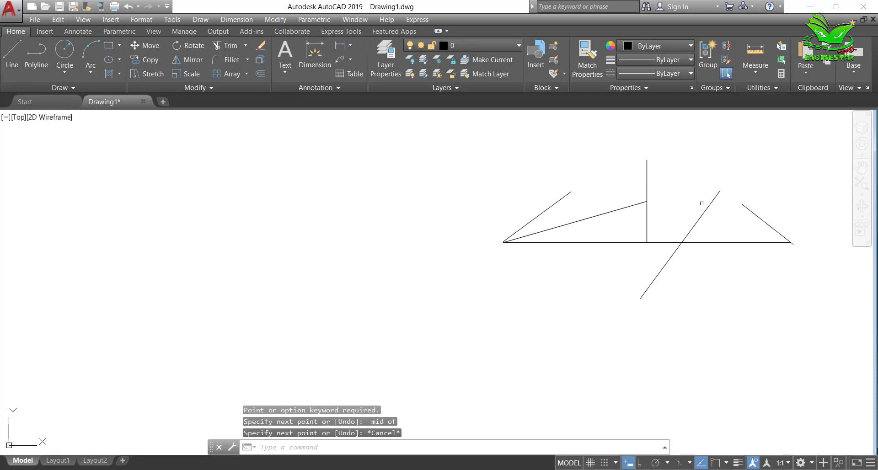
pyautogui.scroll(-2, 783, 206)
pyautogui.scroll(4, 783, 209)
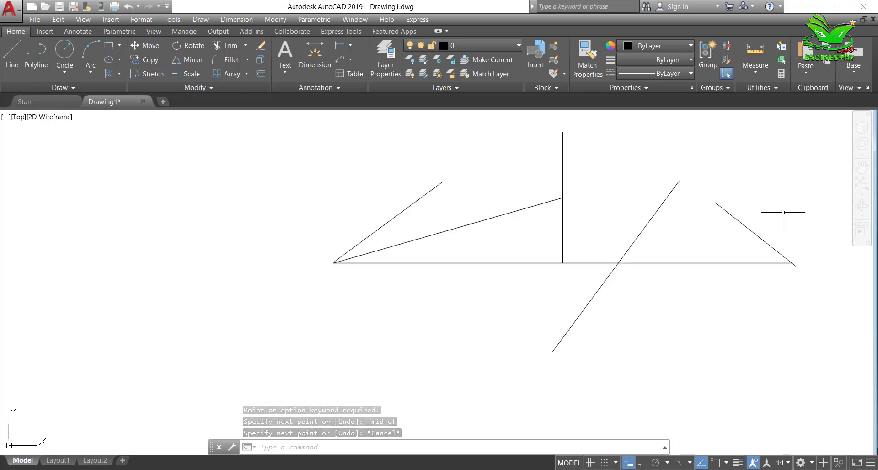